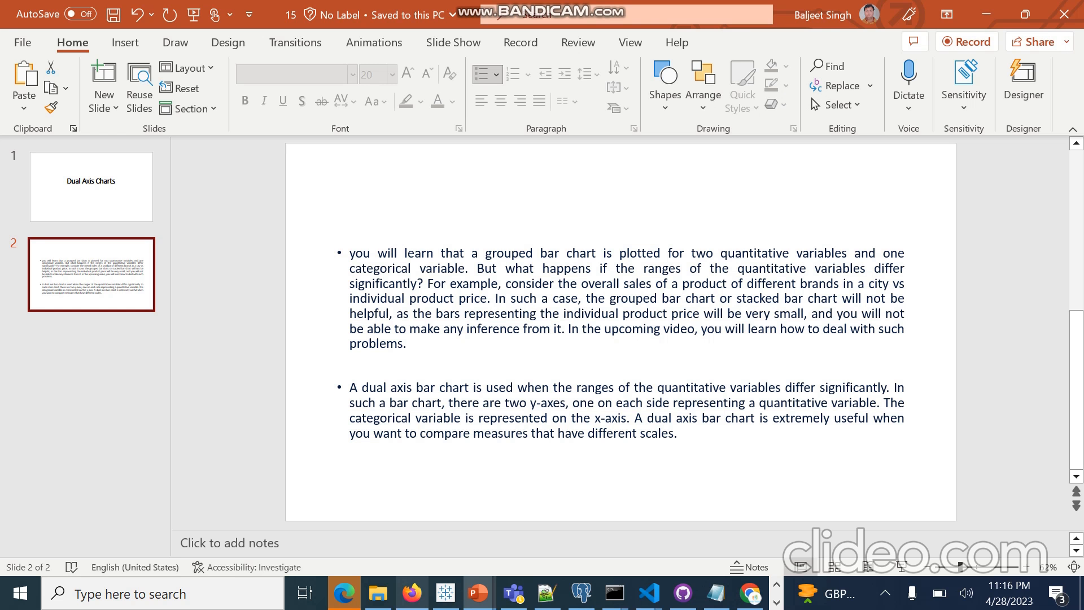
- Switch to Tableau Public and place the Sub-Category field on the columns of a new worksheet
click(446, 593)
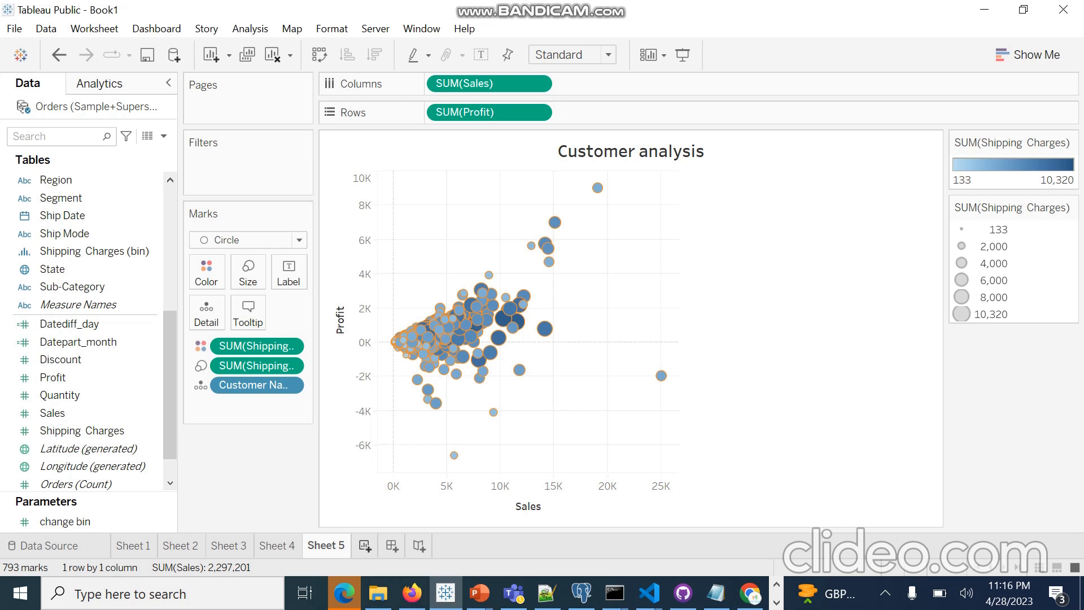
key(ctrl+m)
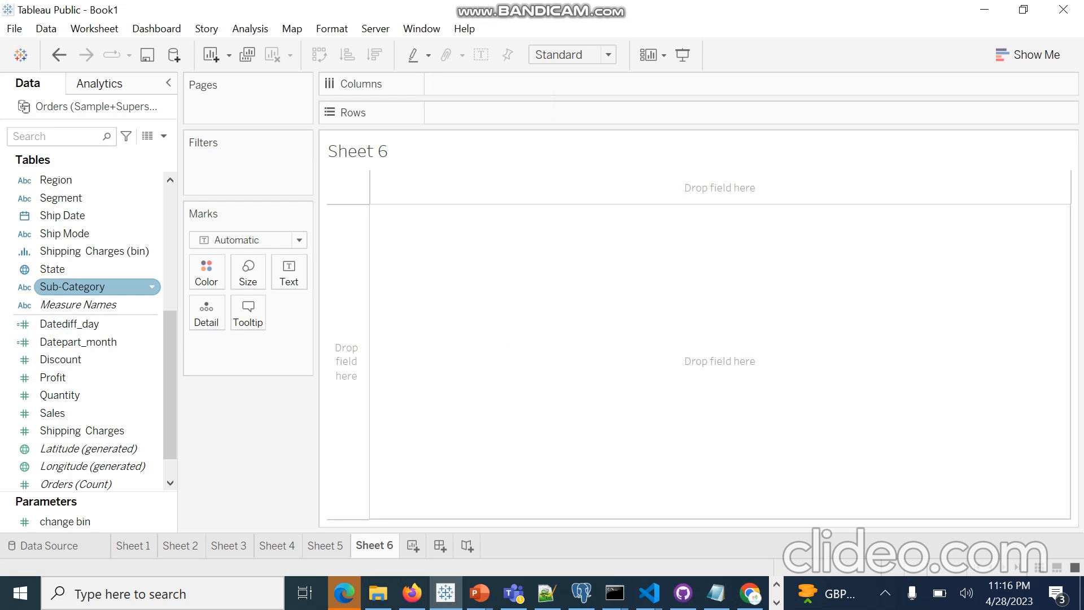
drag(74, 286, 455, 85)
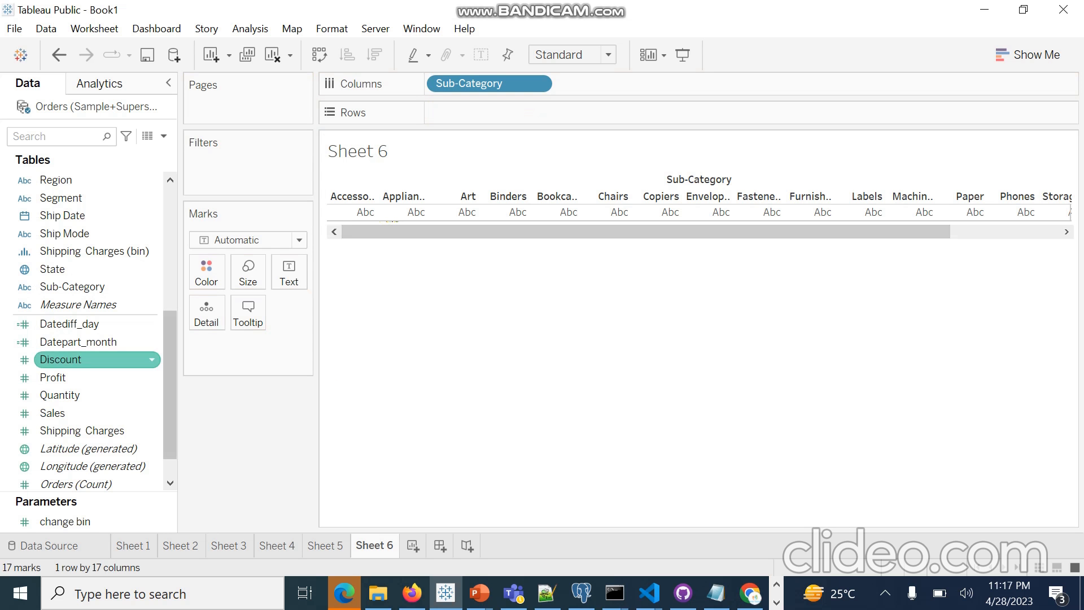
drag(53, 413, 452, 109)
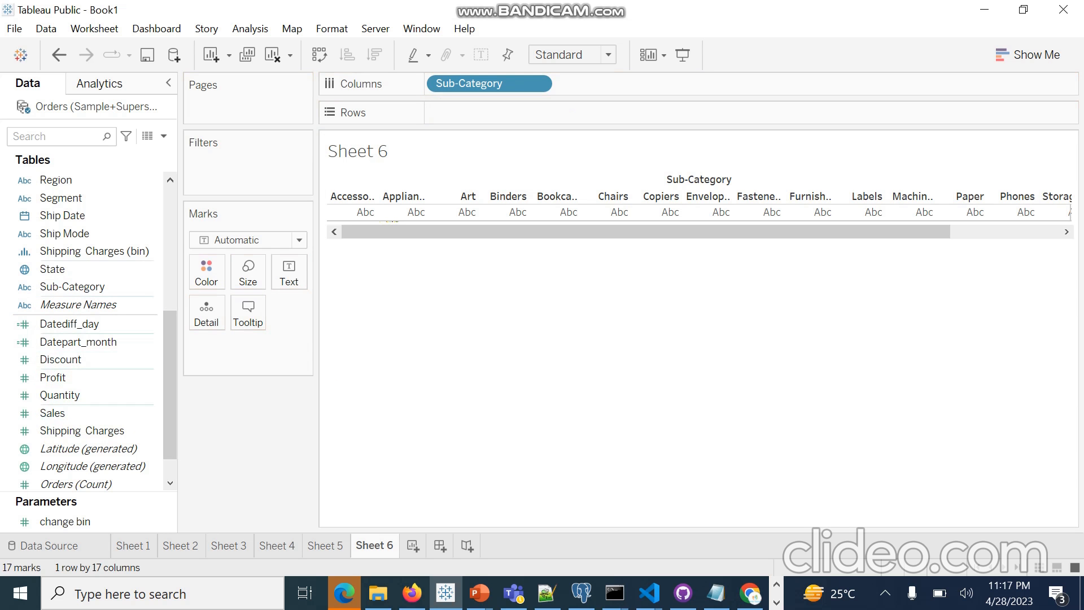
click(68, 413)
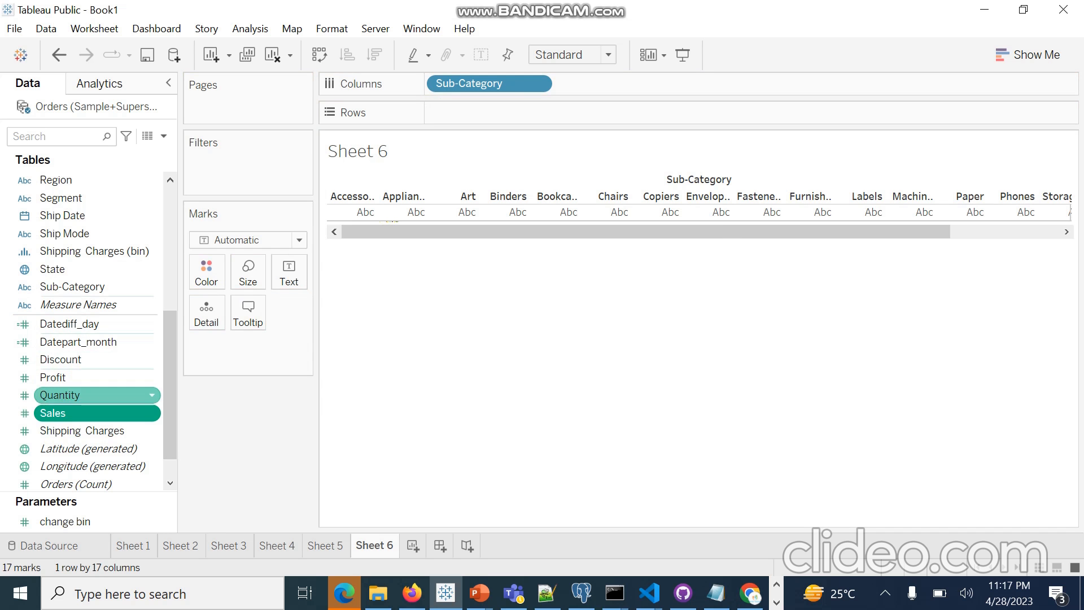
click(152, 413)
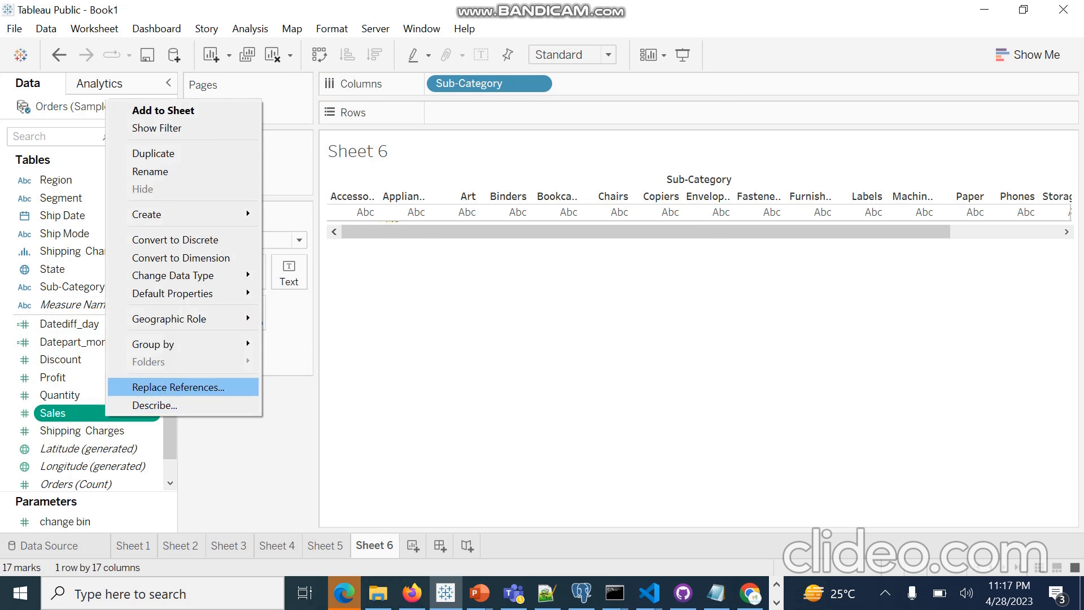
click(182, 387)
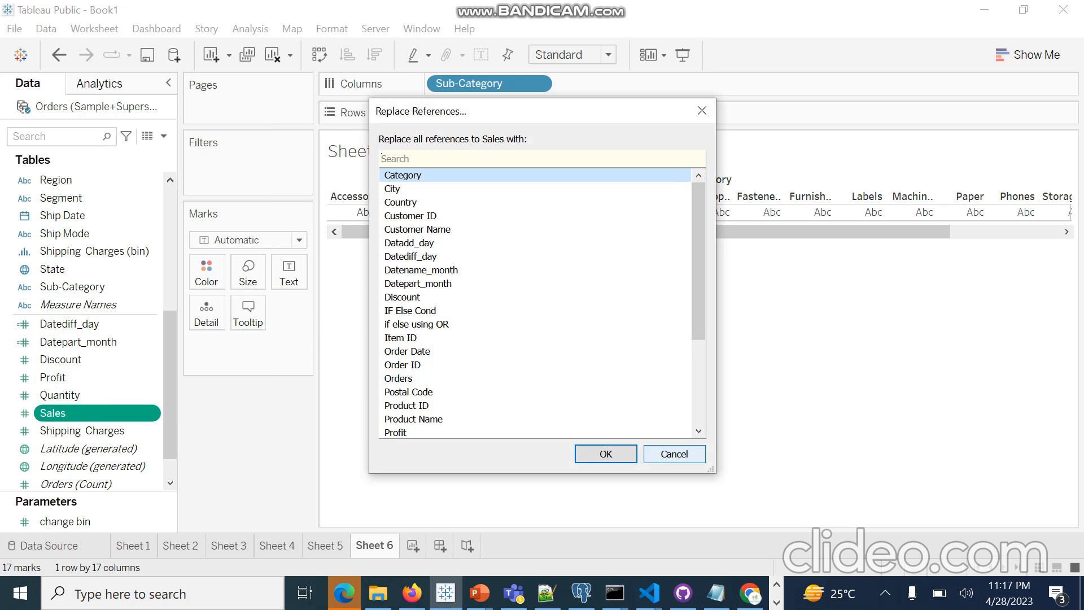
click(673, 454)
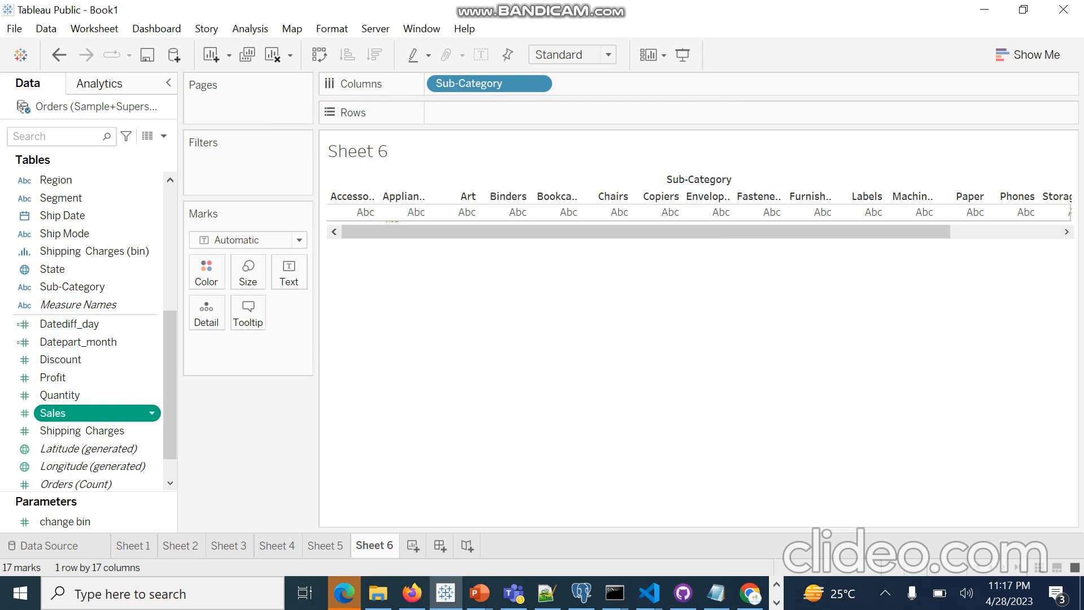
- Plot Sales and Profit by sub-category as two separate measures on the rows
drag(57, 413, 446, 112)
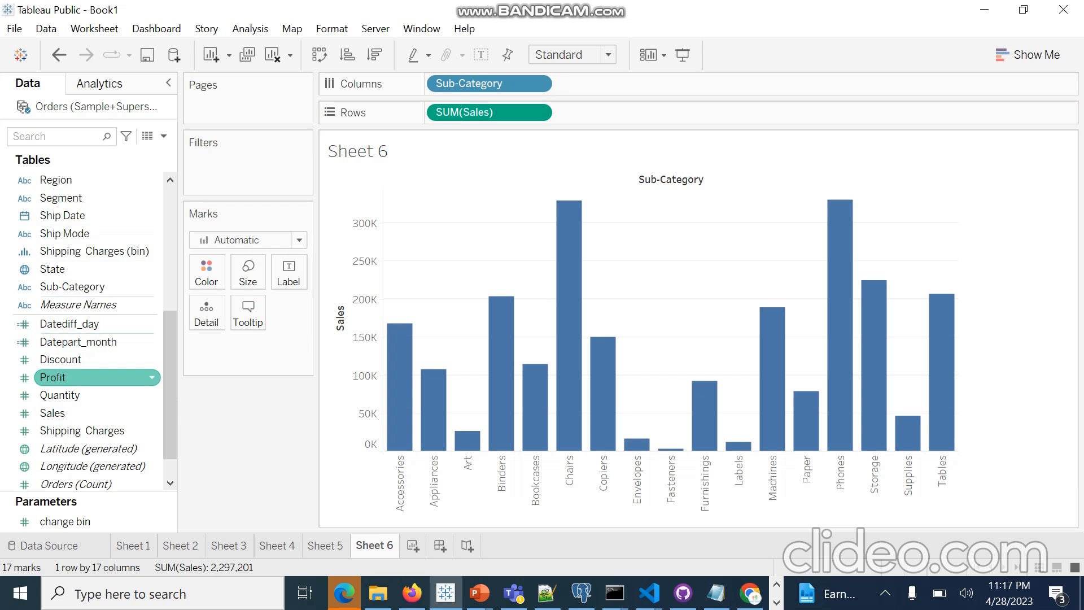
click(91, 377)
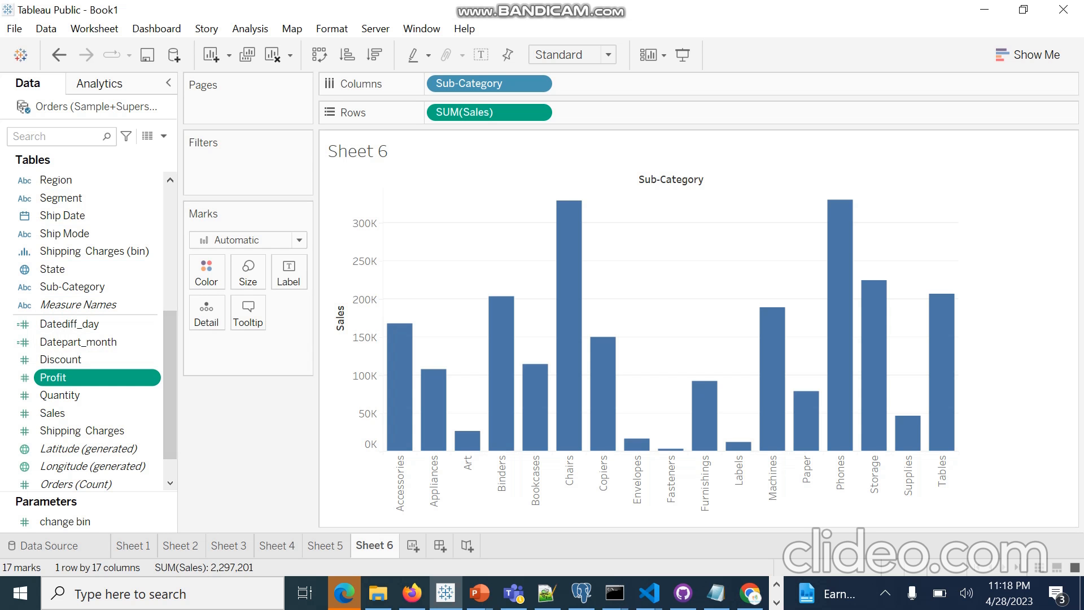
mouse_move(85, 377)
mouse_down()
mouse_move(209, 346)
mouse_move(529, 151)
mouse_move(598, 112)
mouse_move(621, 113)
mouse_up()
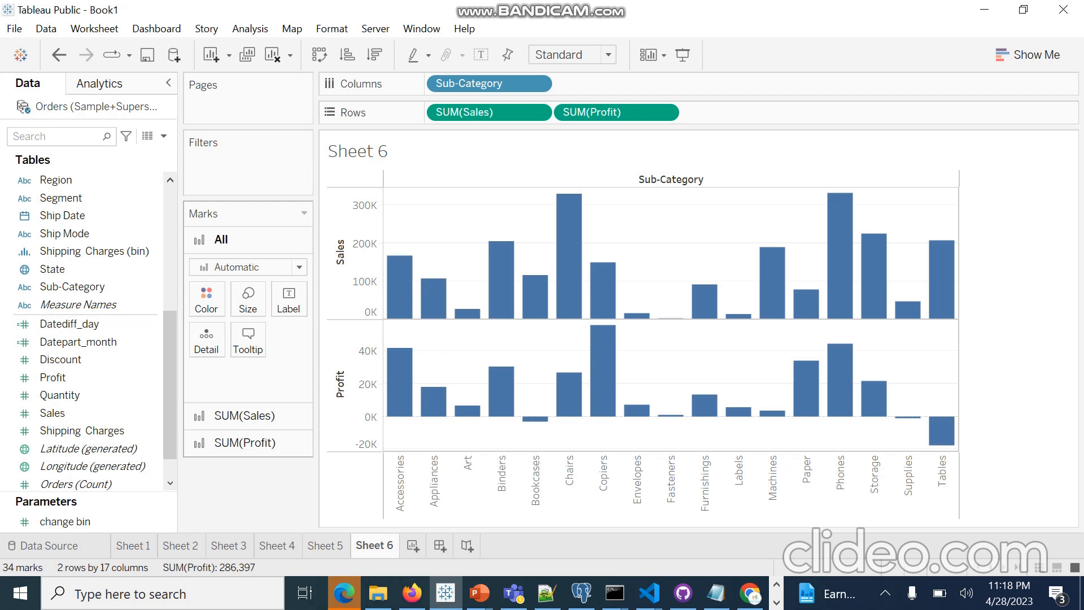
- Color the bars of both the Sales and Profit charts red
click(206, 298)
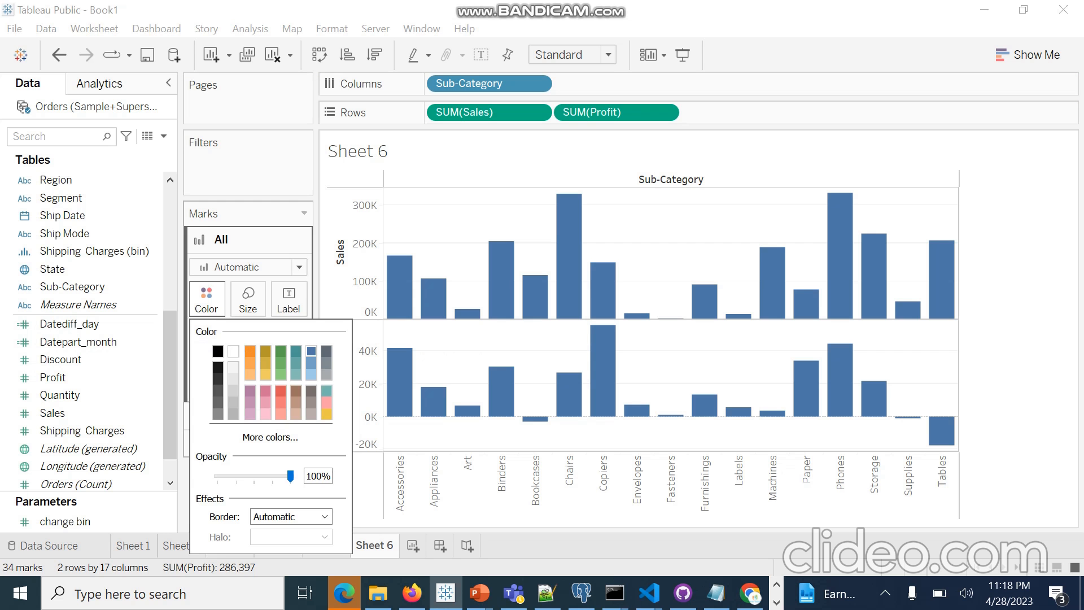
click(280, 390)
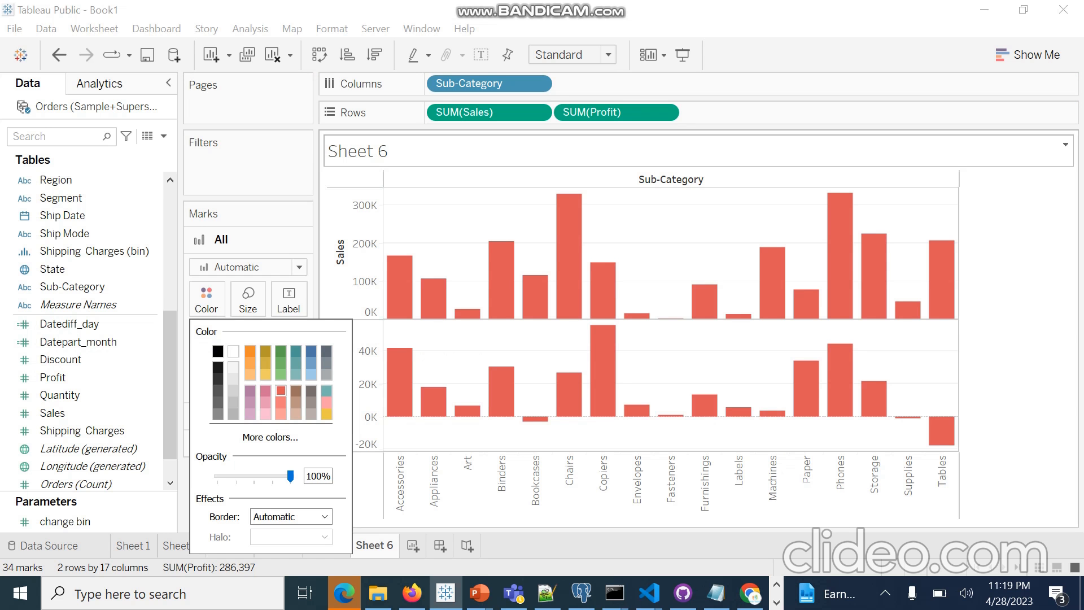
click(1017, 296)
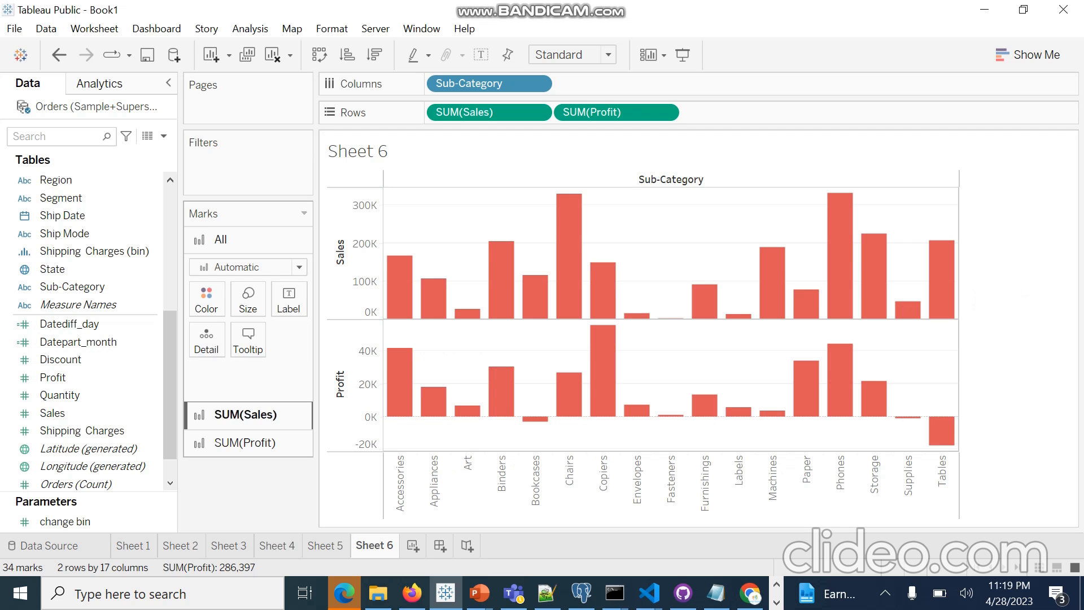
- Recolor only the Sales bars teal
click(245, 415)
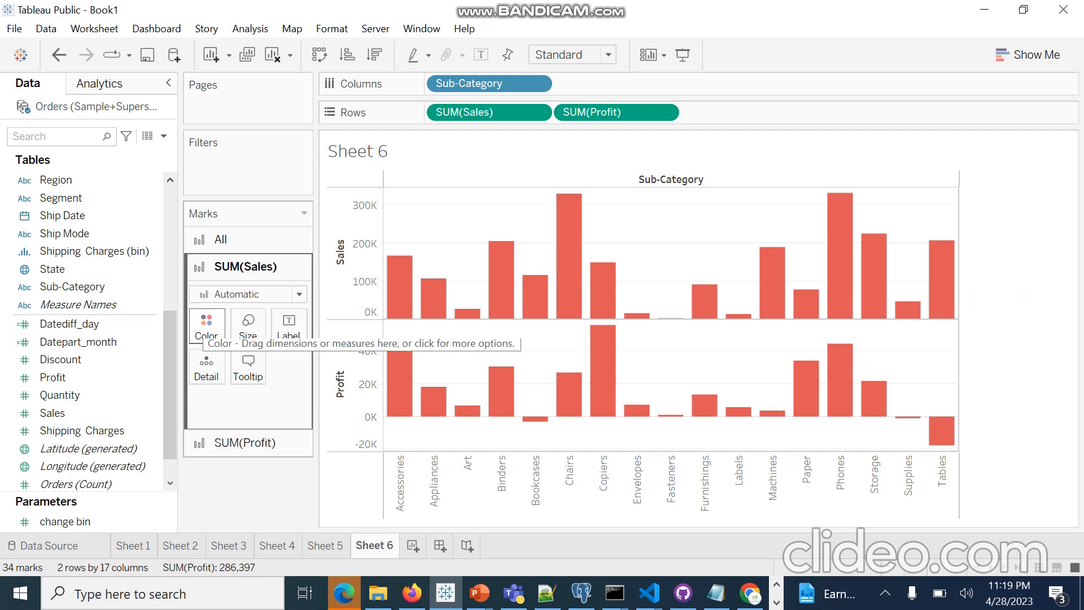
click(206, 324)
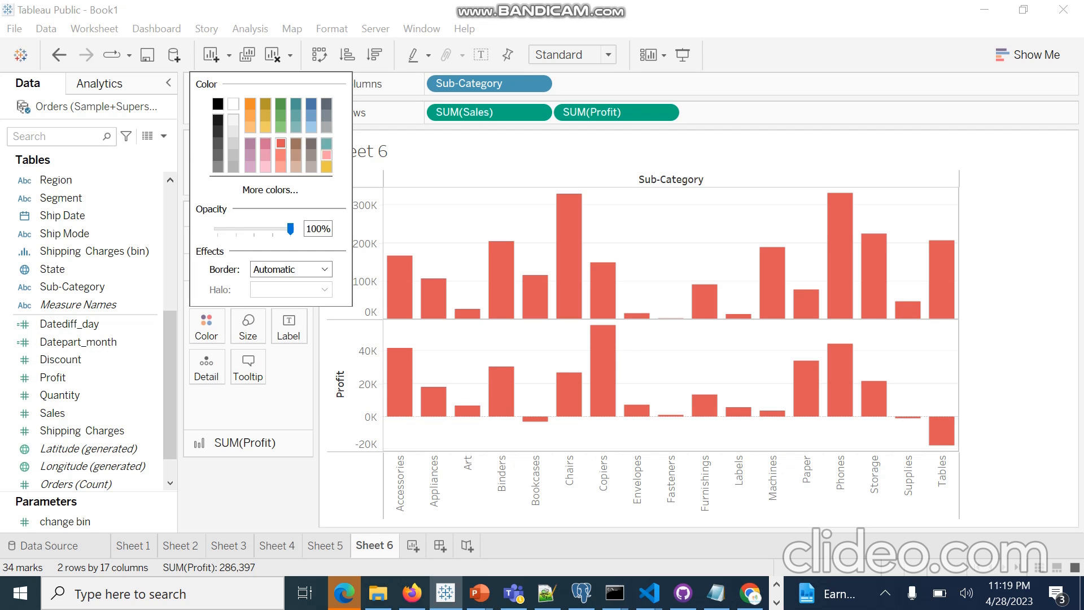
click(327, 144)
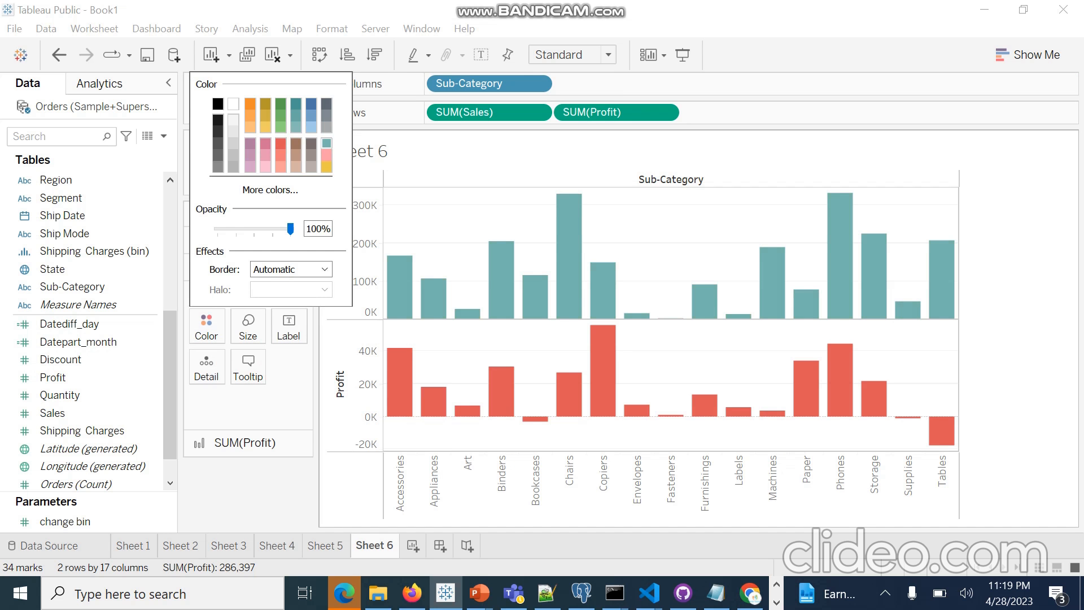
key(Escape)
click(247, 367)
- Recolor only the Profit bars green, leaving their border setting on Automatic
click(246, 442)
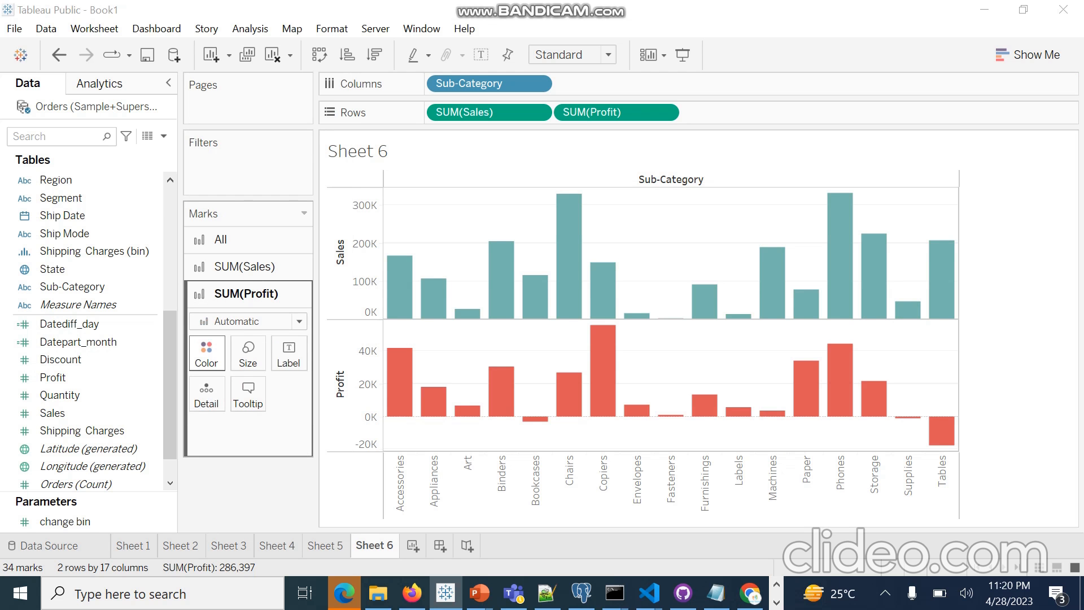
click(206, 353)
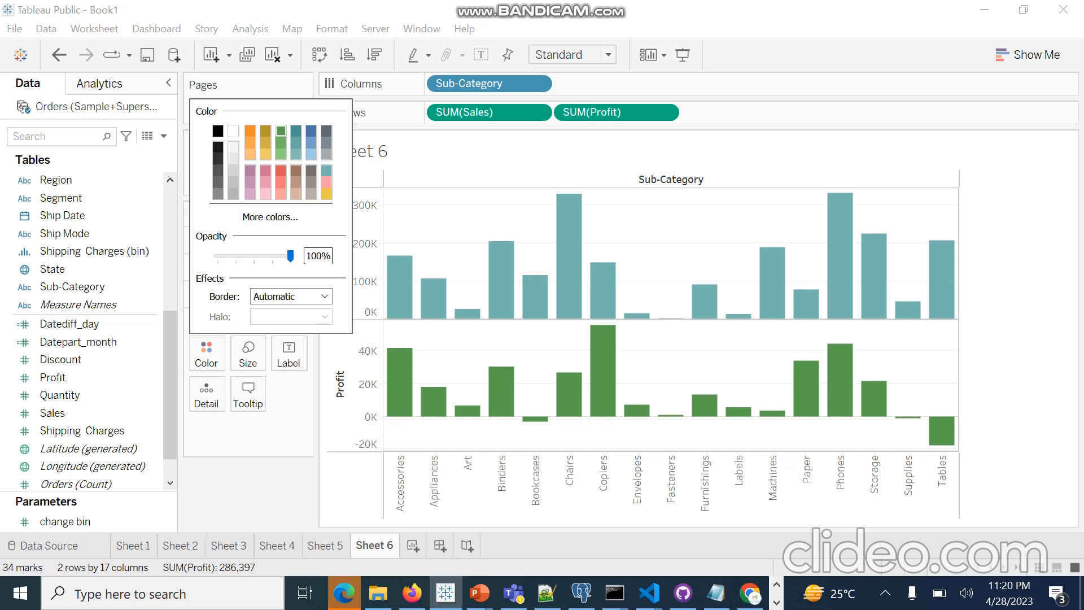
click(324, 296)
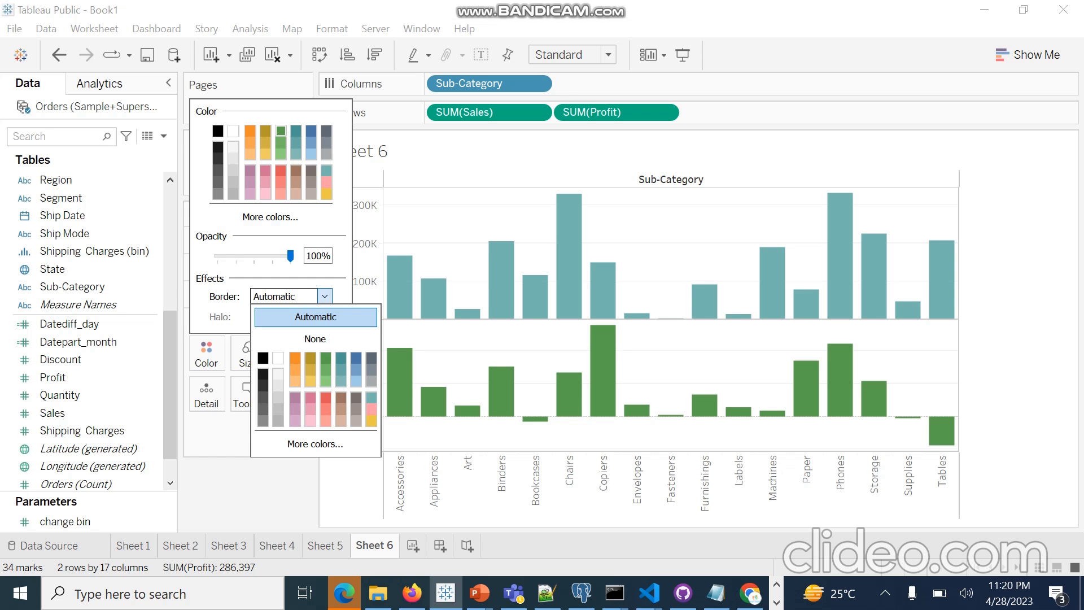
click(243, 489)
click(243, 489)
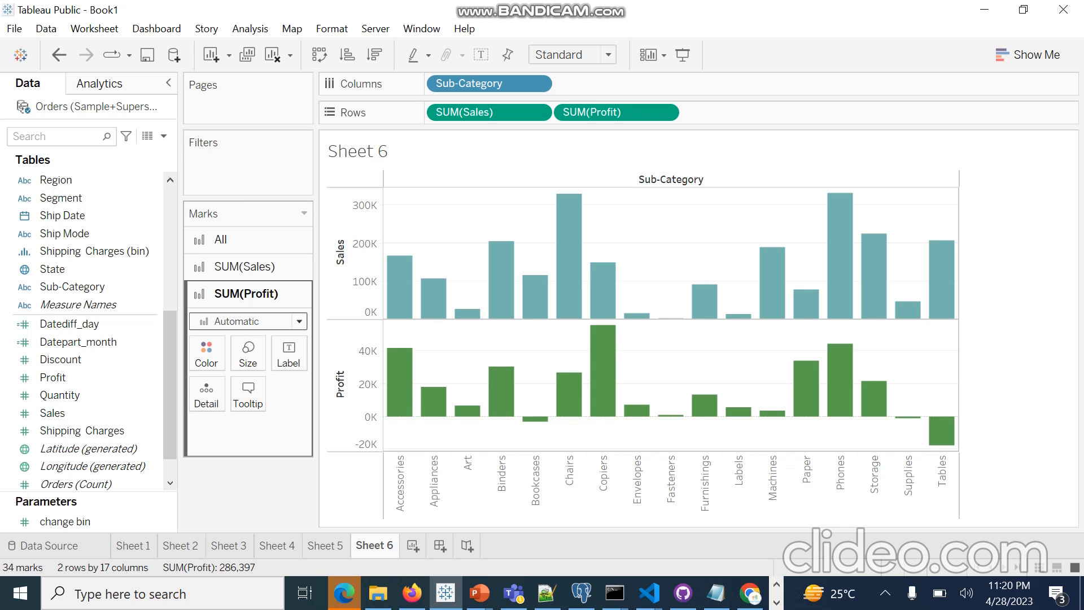
- Change the mark type of the Profit chart to Line
click(248, 320)
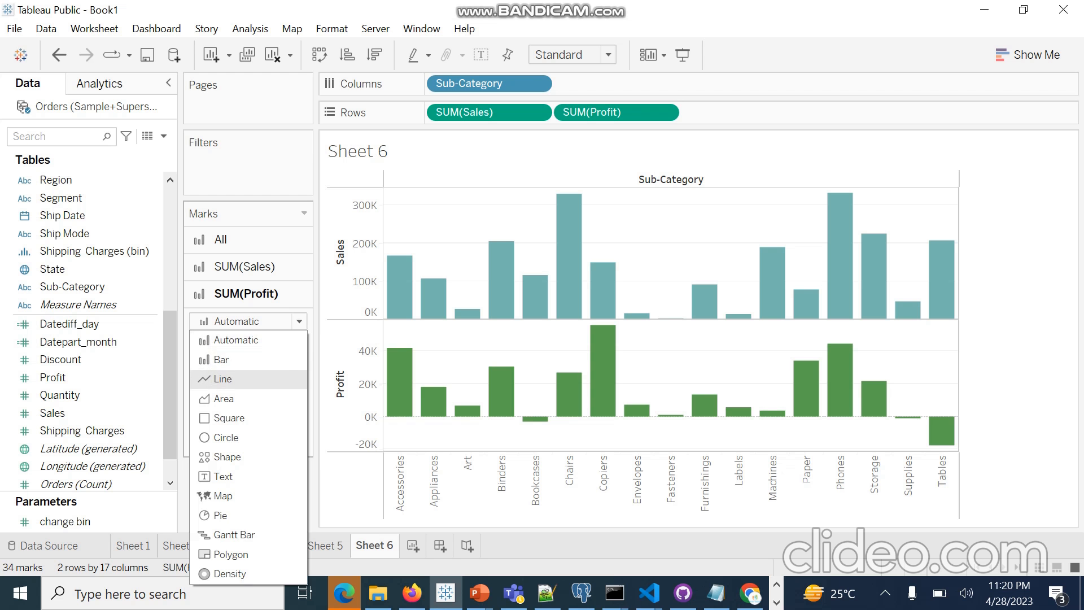
click(223, 378)
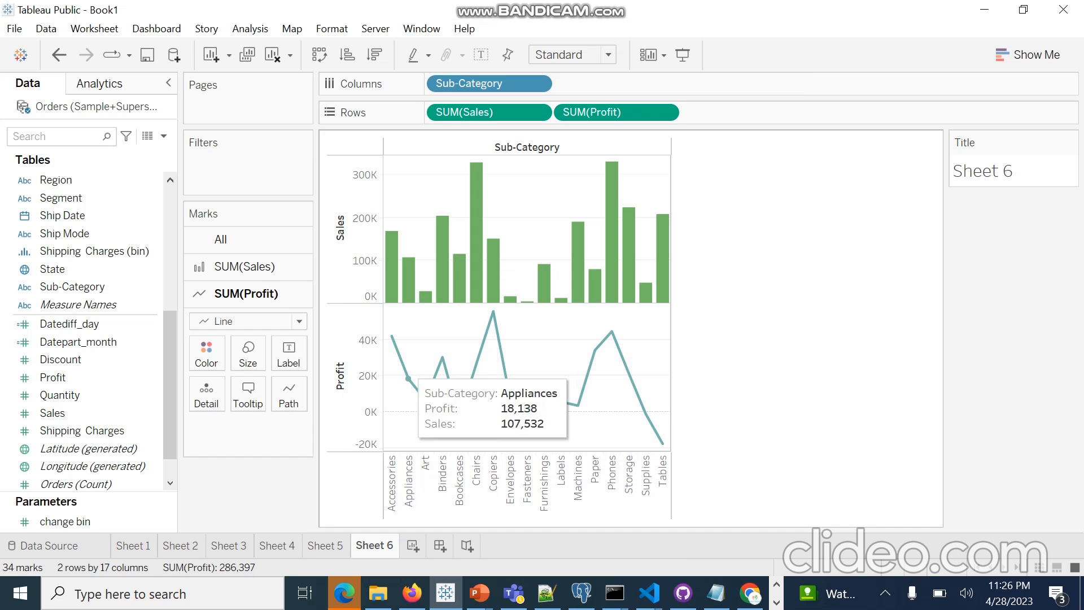
- Combine the Profit line with the Sales chart by turning the Profit axis into a dual axis
mouse_move(392, 337)
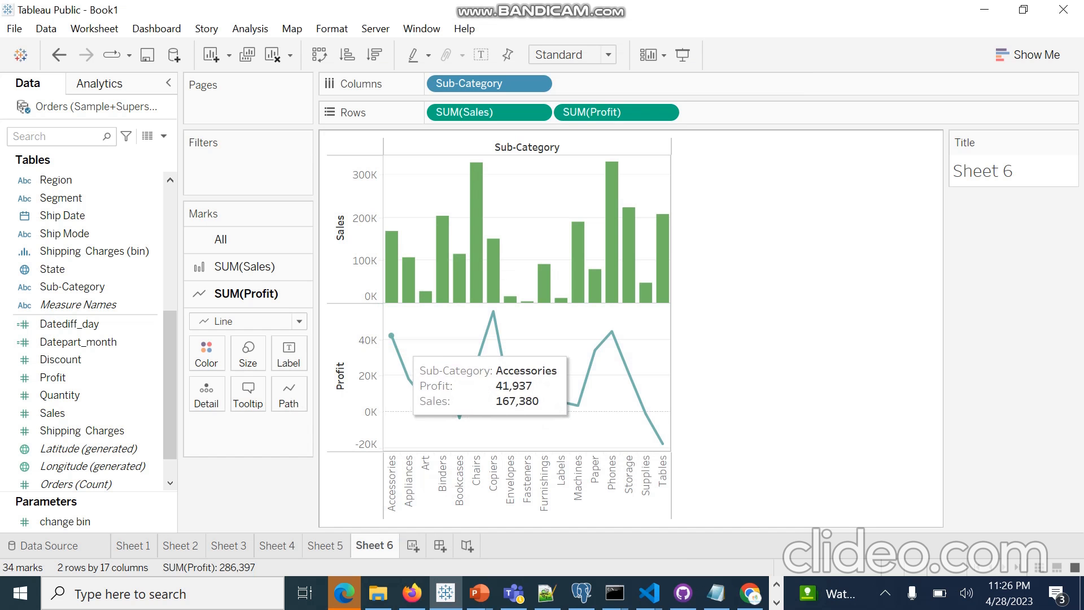
mouse_move(408, 379)
mouse_move(425, 399)
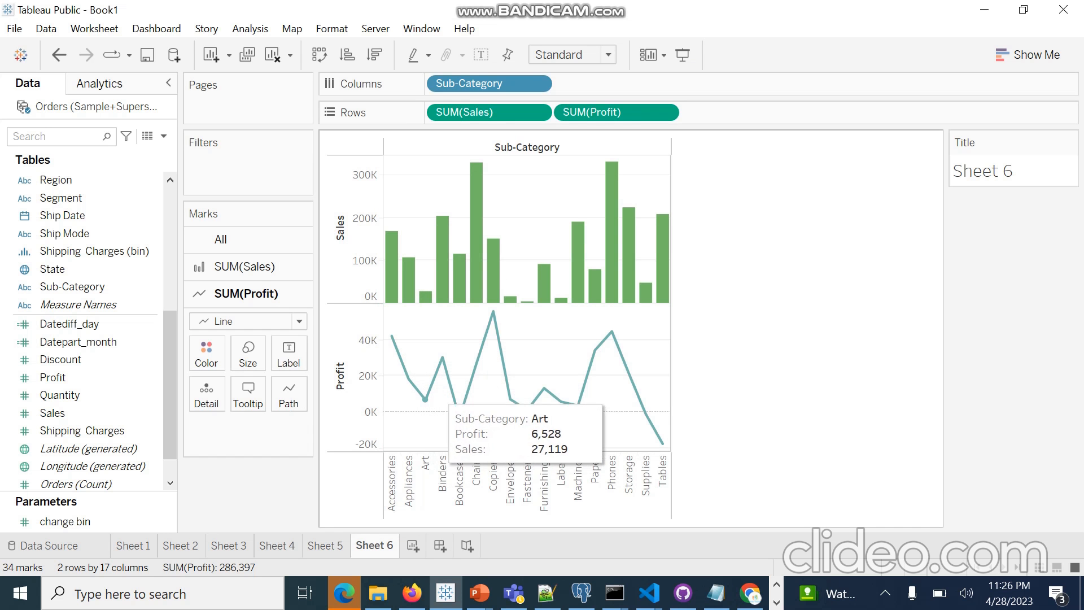
mouse_move(476, 363)
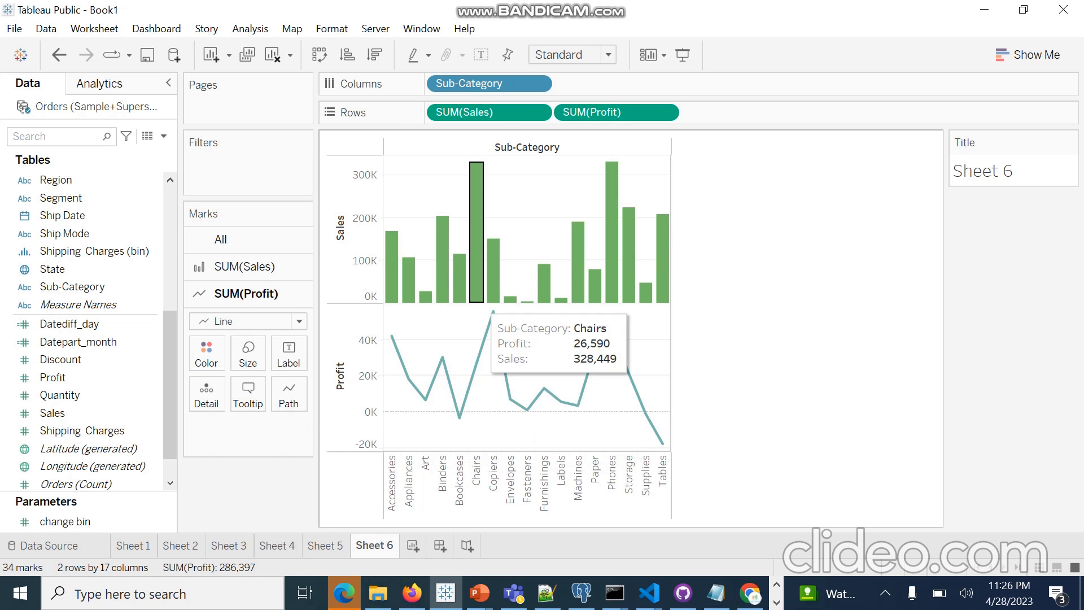
mouse_move(393, 271)
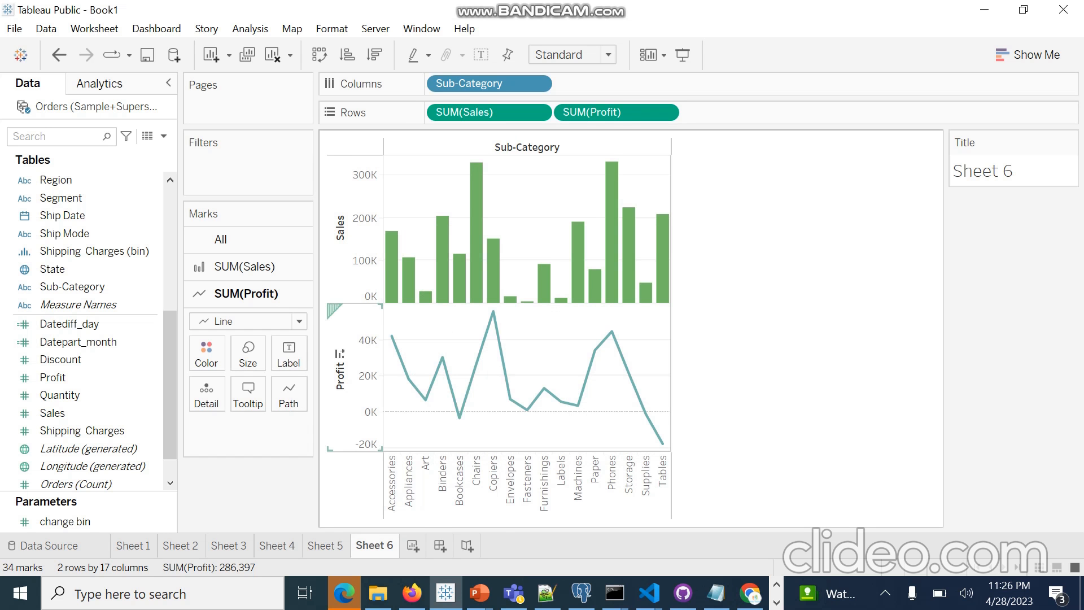
right_click(364, 388)
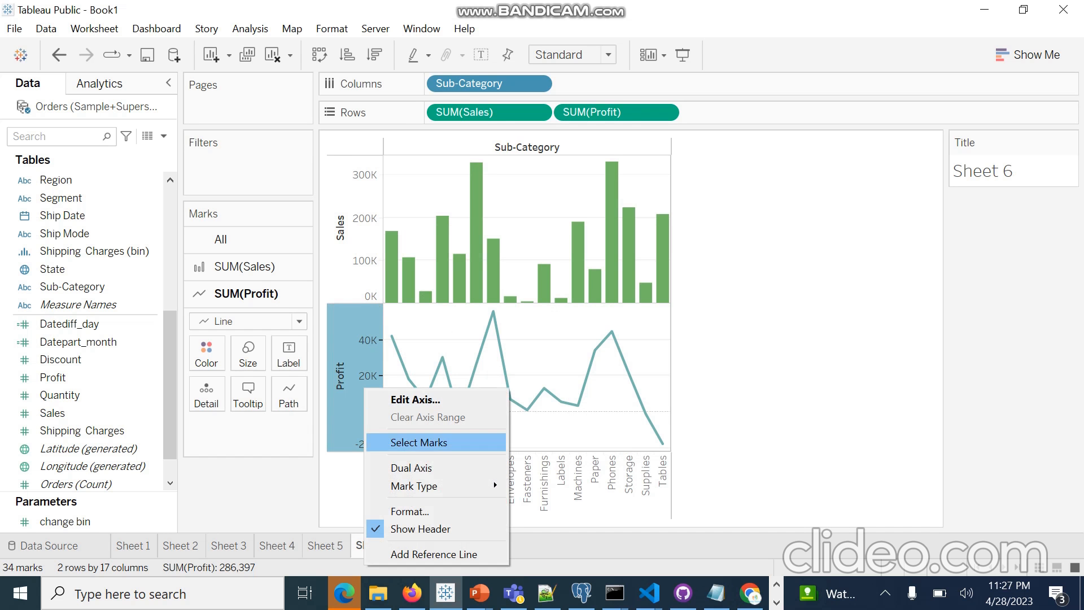
click(493, 474)
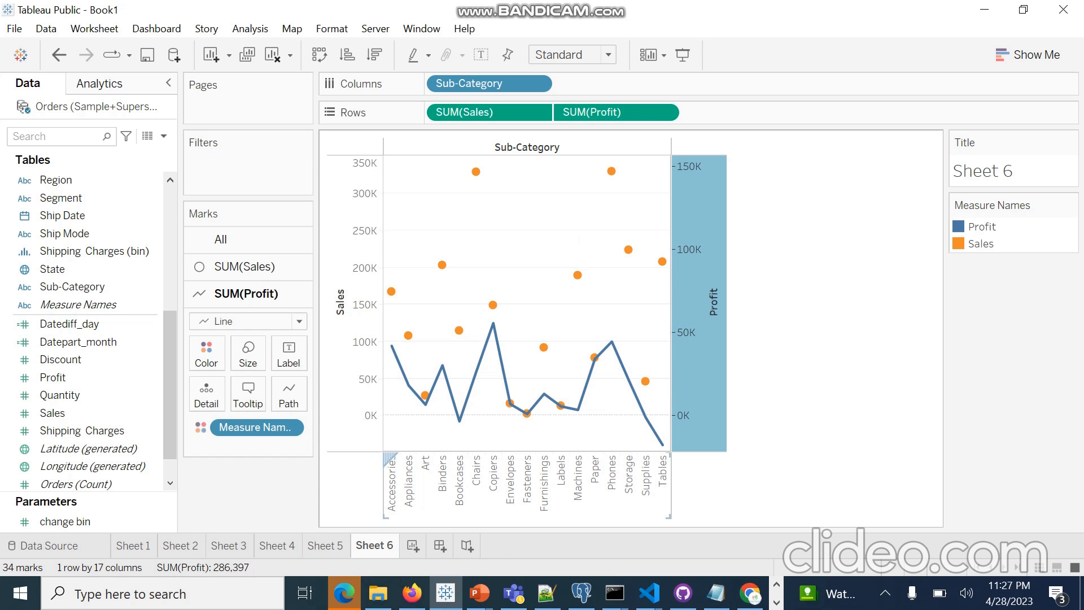
- Change the mark type of Sales to Bar in the dual-axis chart
mouse_move(442, 265)
mouse_move(392, 290)
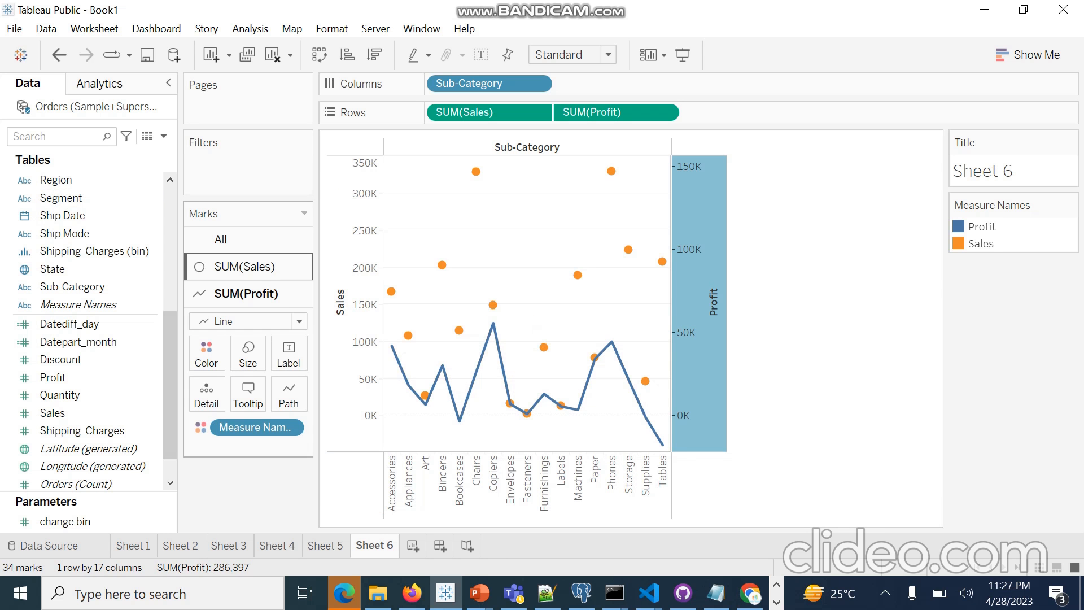
click(244, 267)
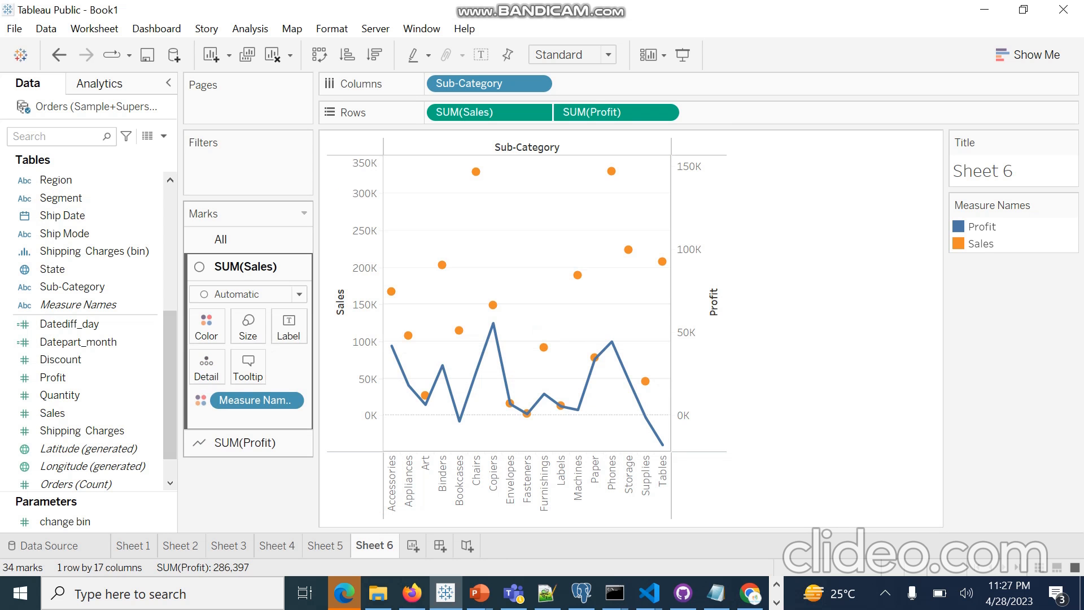
click(299, 294)
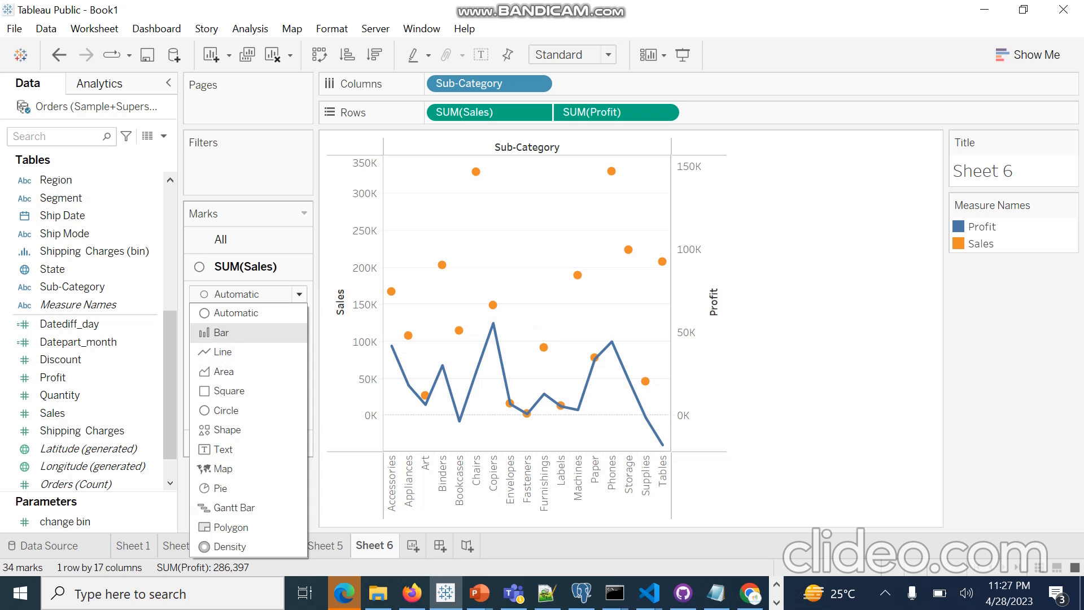
click(220, 332)
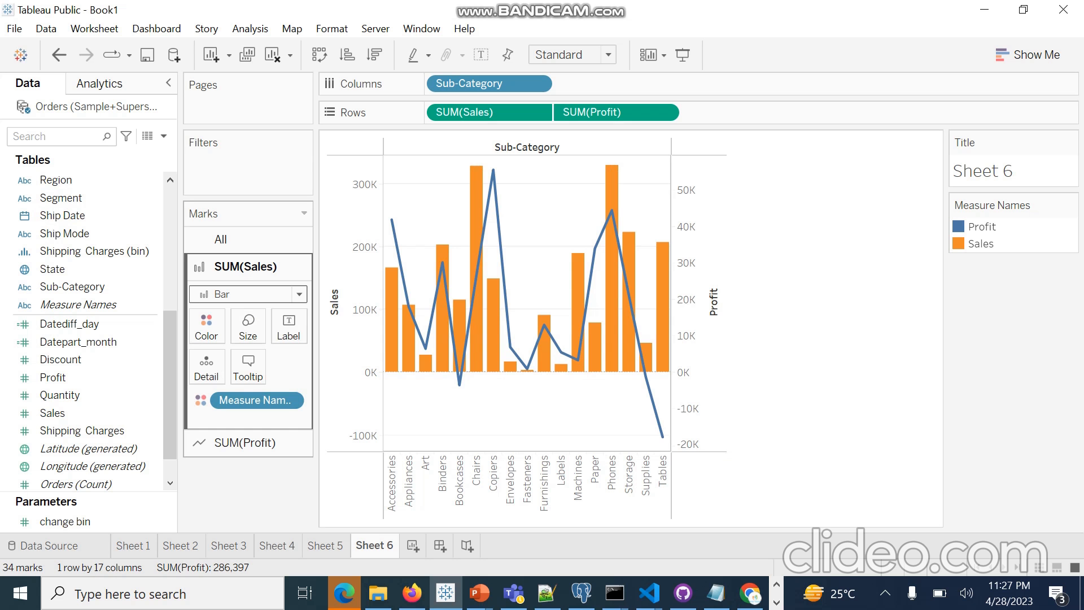
mouse_move(476, 275)
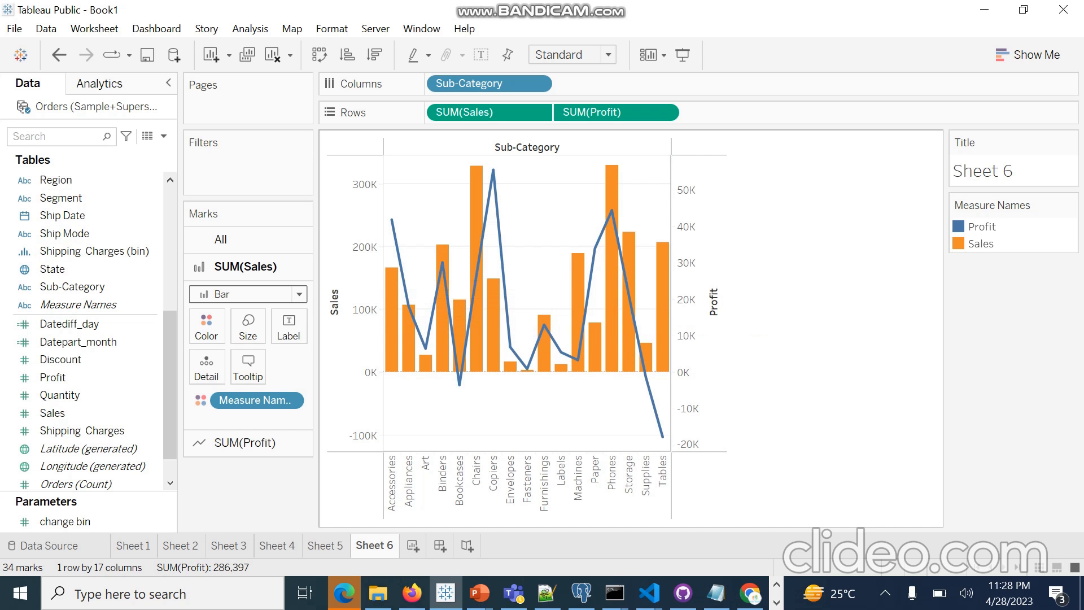
mouse_move(632, 309)
right_click(748, 334)
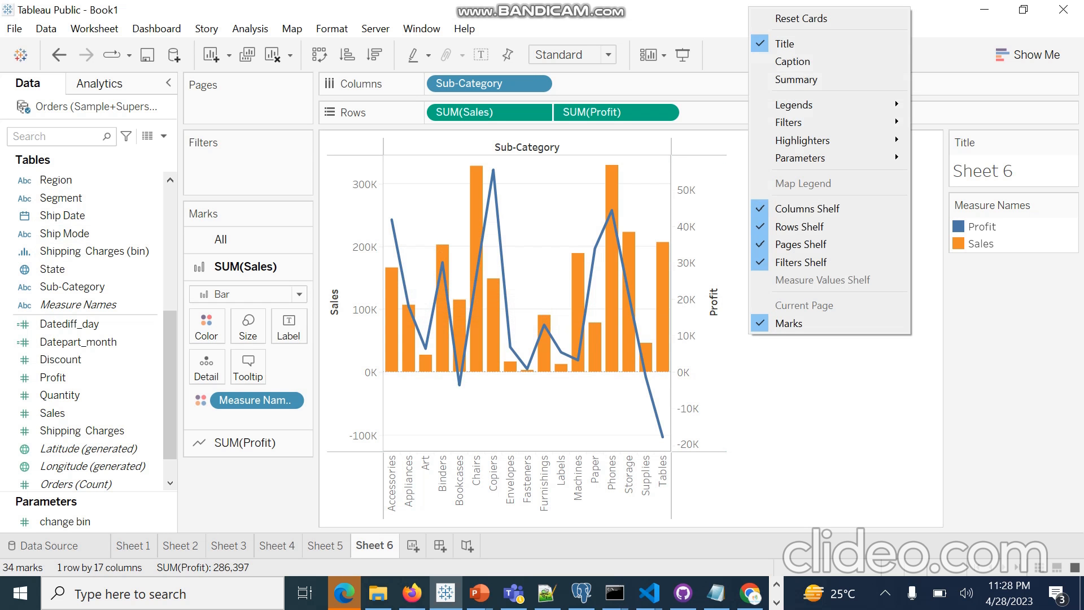
mouse_move(790, 122)
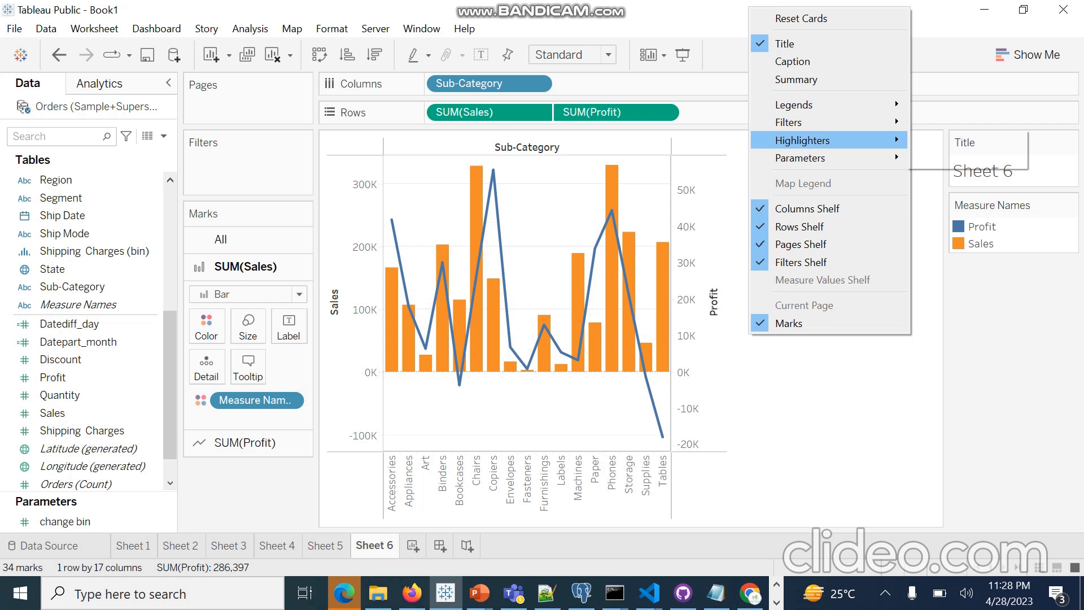
mouse_move(800, 158)
click(729, 192)
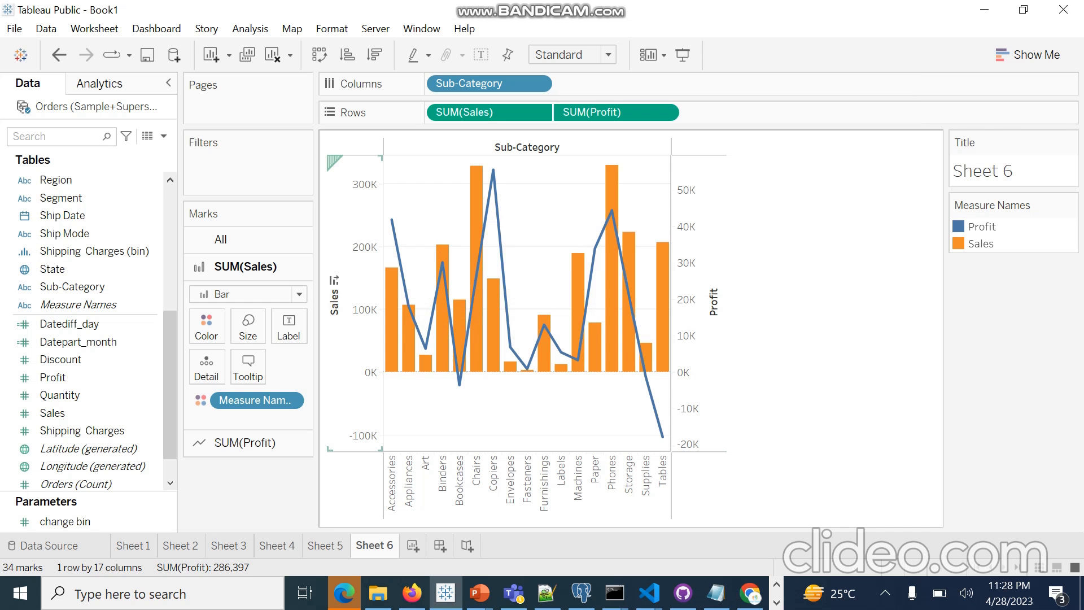
- Synchronize the Sales axis with the Profit axis in the dual-axis chart and clear the axis selection
click(334, 283)
click(353, 297)
click(334, 282)
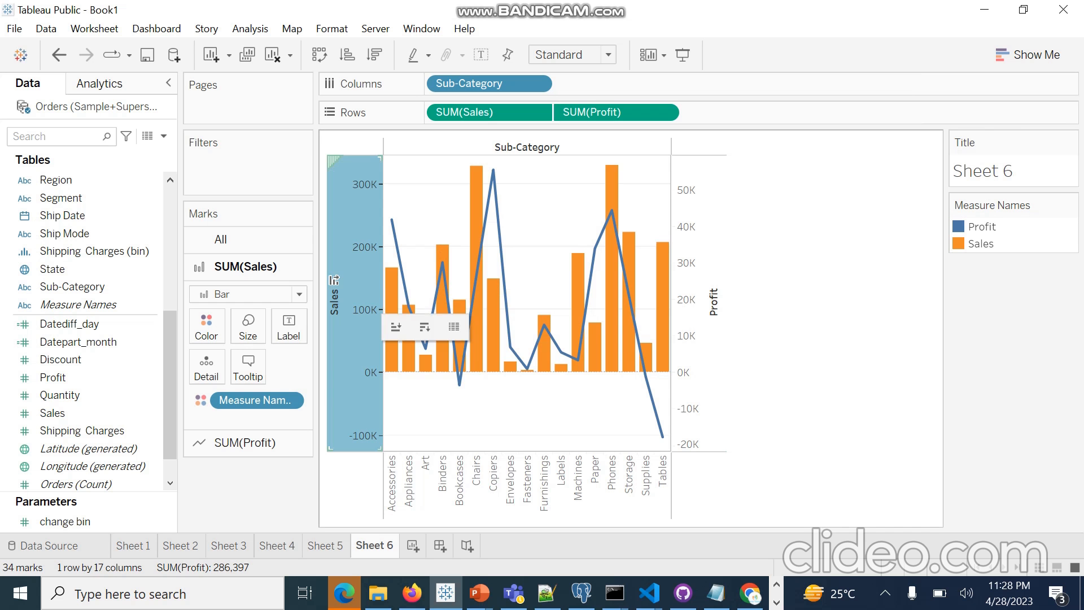
right_click(368, 300)
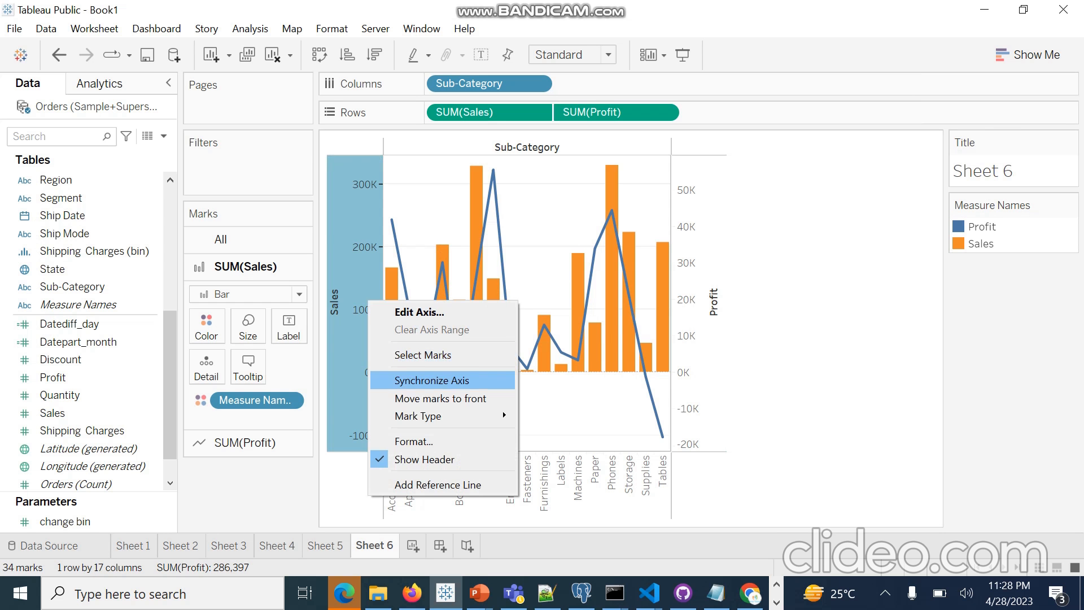
click(431, 380)
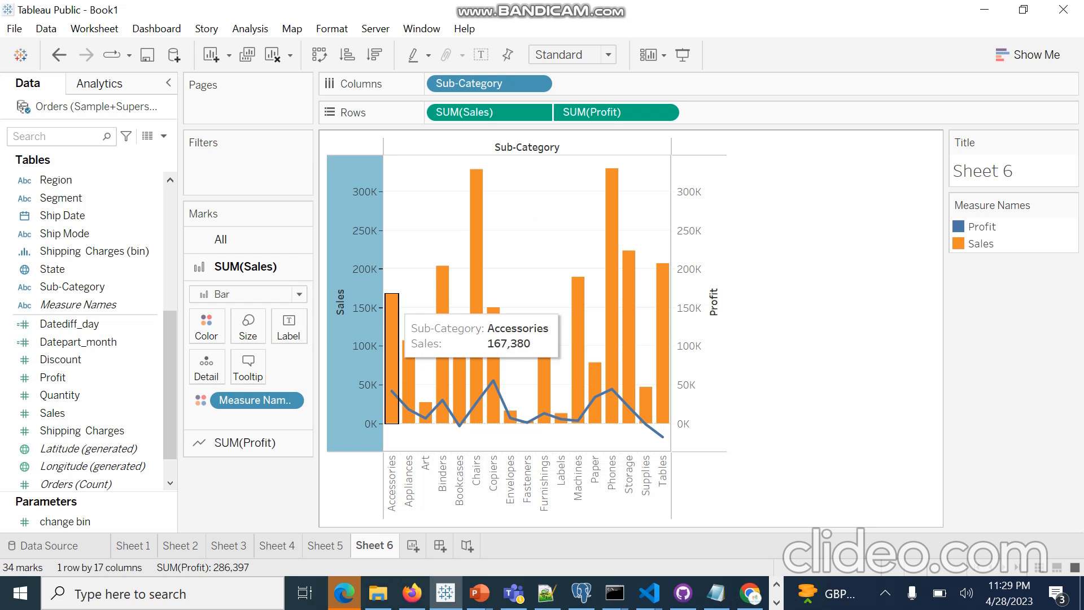
mouse_move(612, 226)
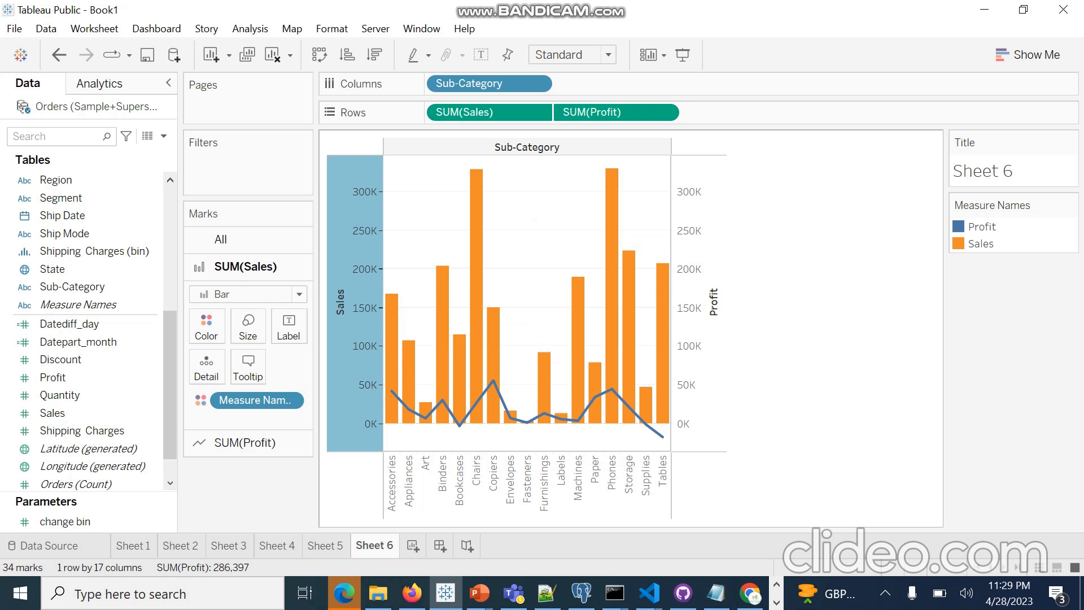
key(Escape)
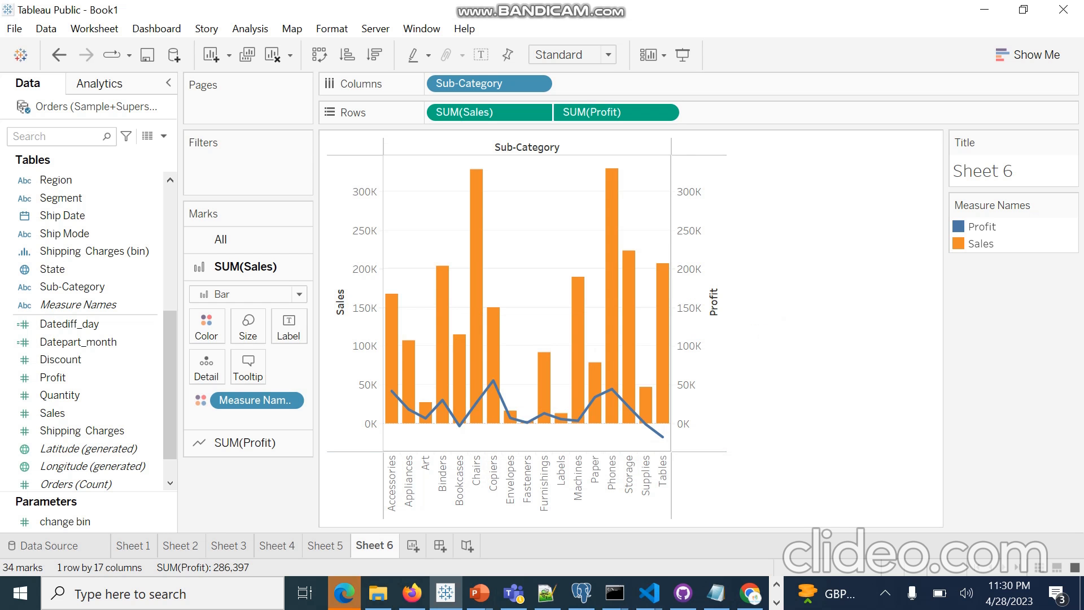
click(777, 603)
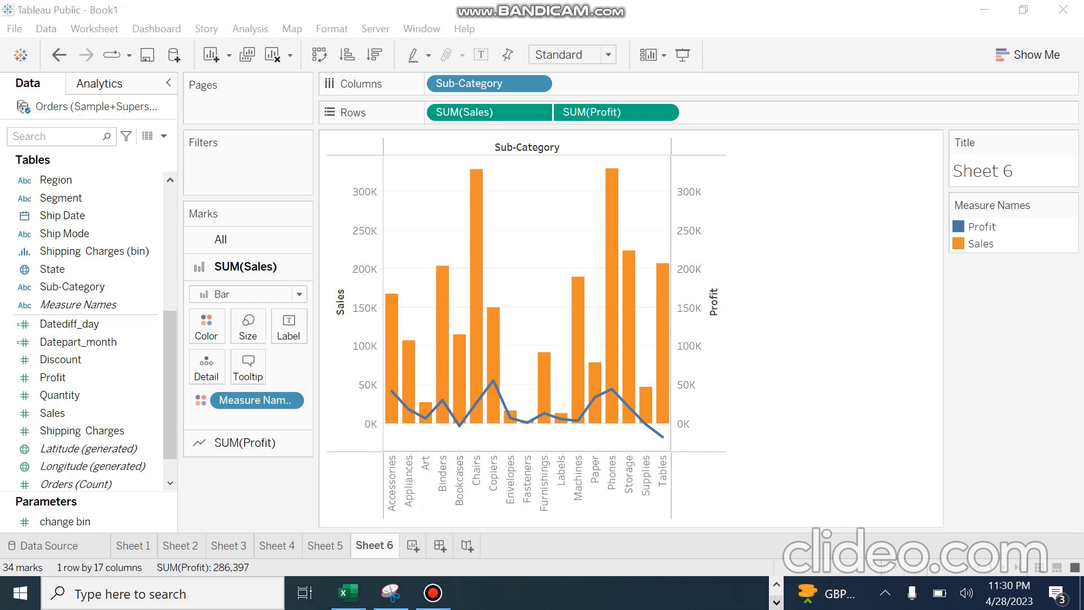
click(433, 593)
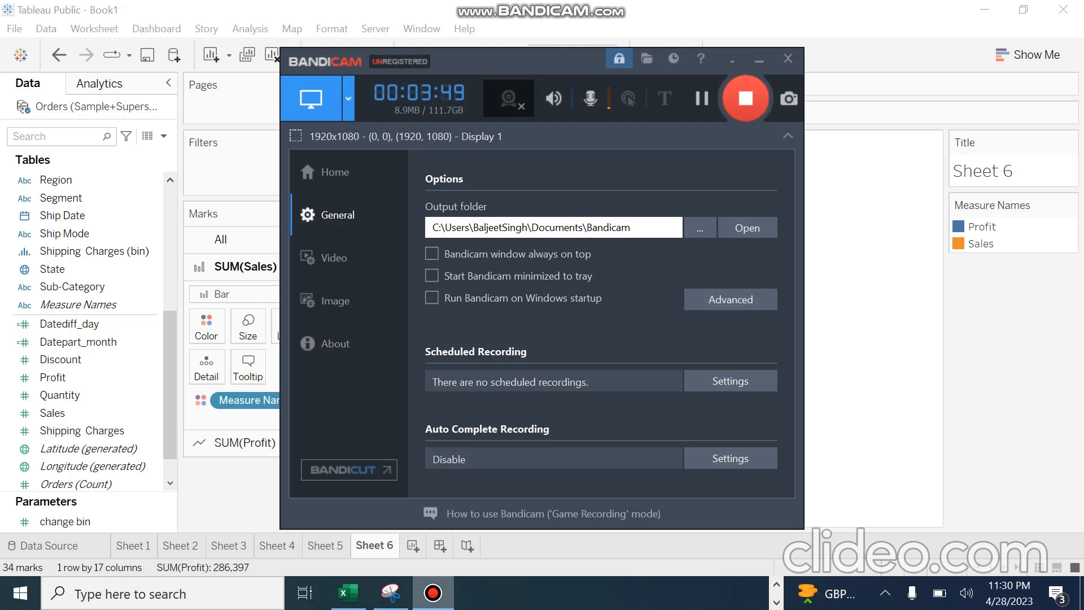